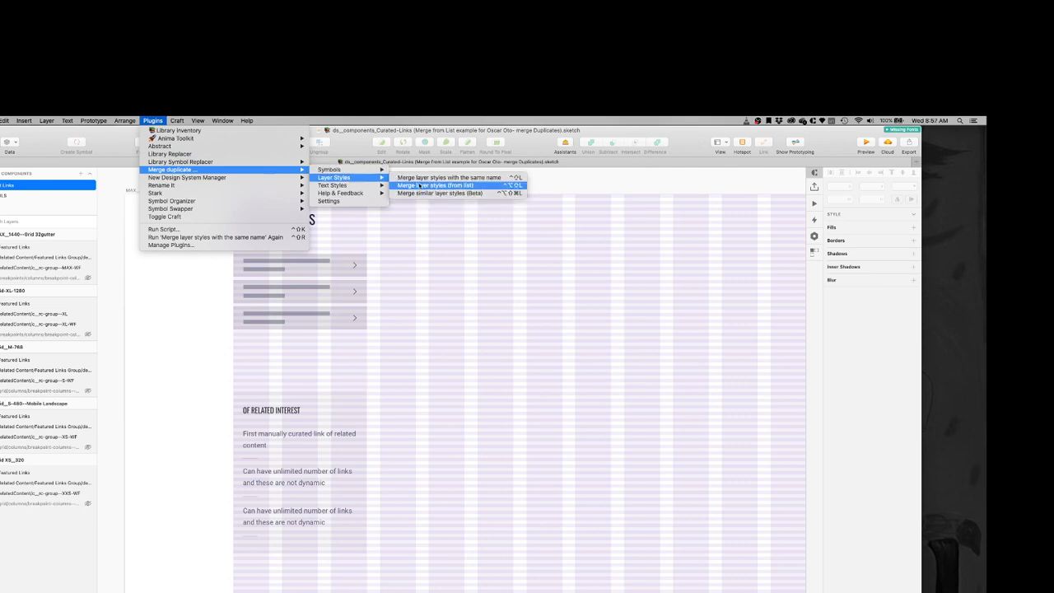
Step: Start merging layer styles from the list with shadows/L1 of ds__atoms-and-layer-styles and ds__palette, keeping the ds__atoms-and-layer-styles version
{"action": "left_click", "coordinate": [400, 186]}
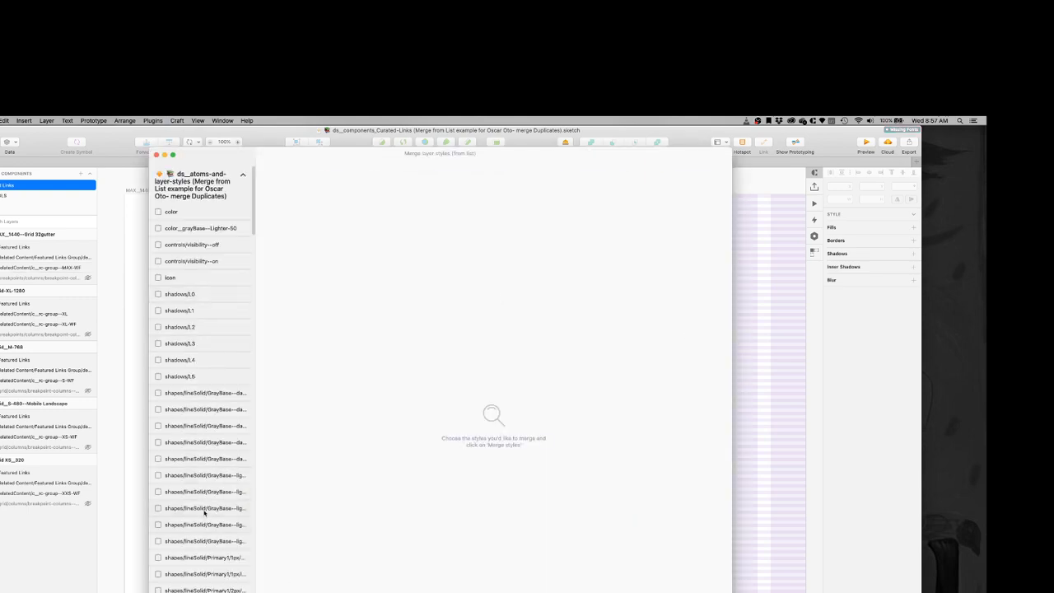
{"action": "scroll", "coordinate": [205, 514], "scroll_direction": "down", "scroll_amount": 15}
{"action": "scroll", "coordinate": [205, 560], "scroll_direction": "down", "scroll_amount": 15}
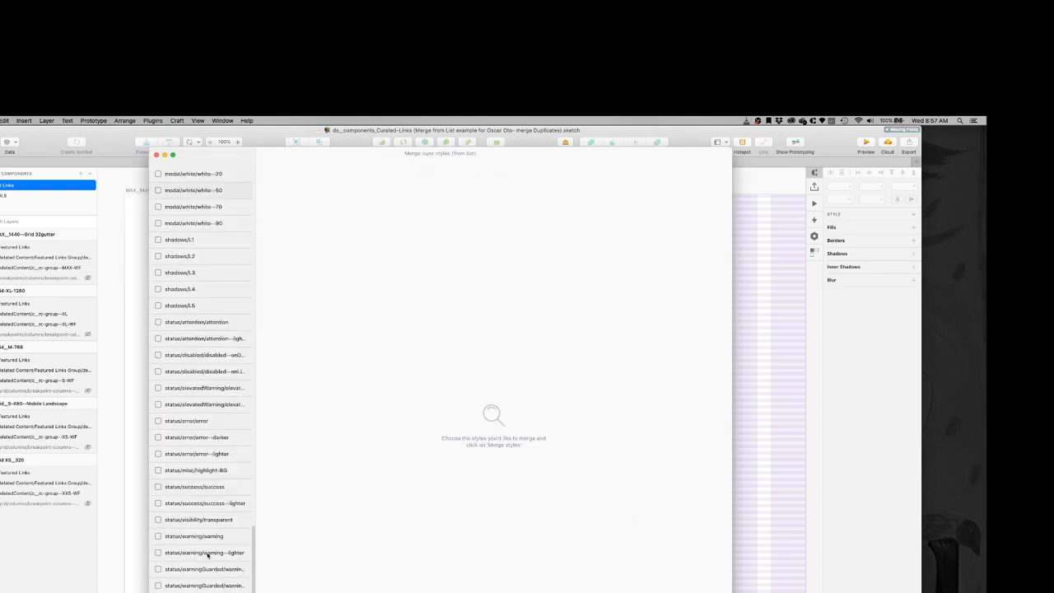
{"action": "scroll", "coordinate": [206, 547], "scroll_direction": "up", "scroll_amount": 20}
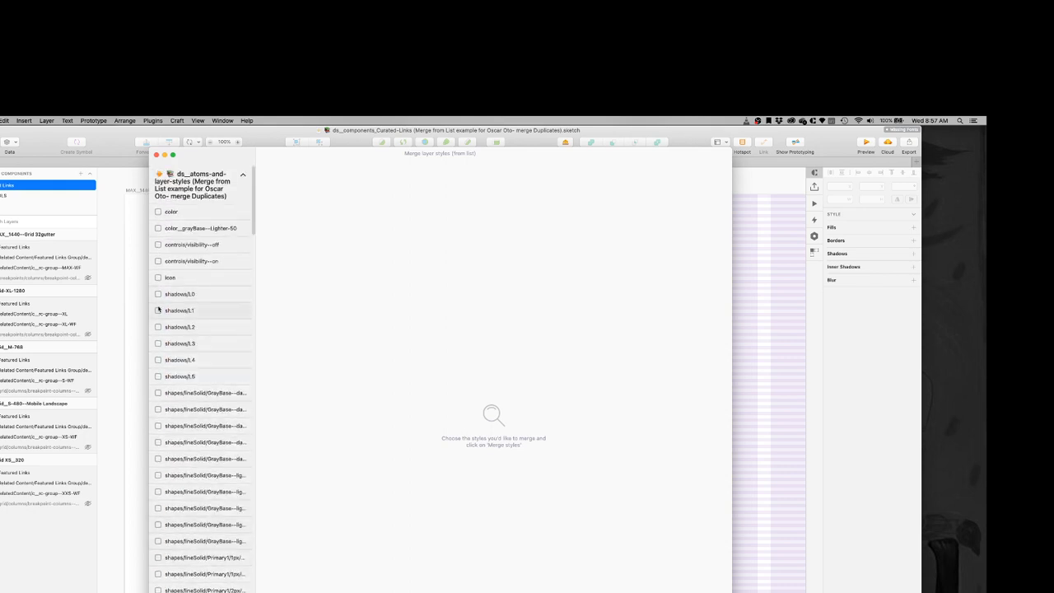
{"action": "left_click", "coordinate": [158, 310]}
{"action": "scroll", "coordinate": [206, 568], "scroll_direction": "down", "scroll_amount": 20}
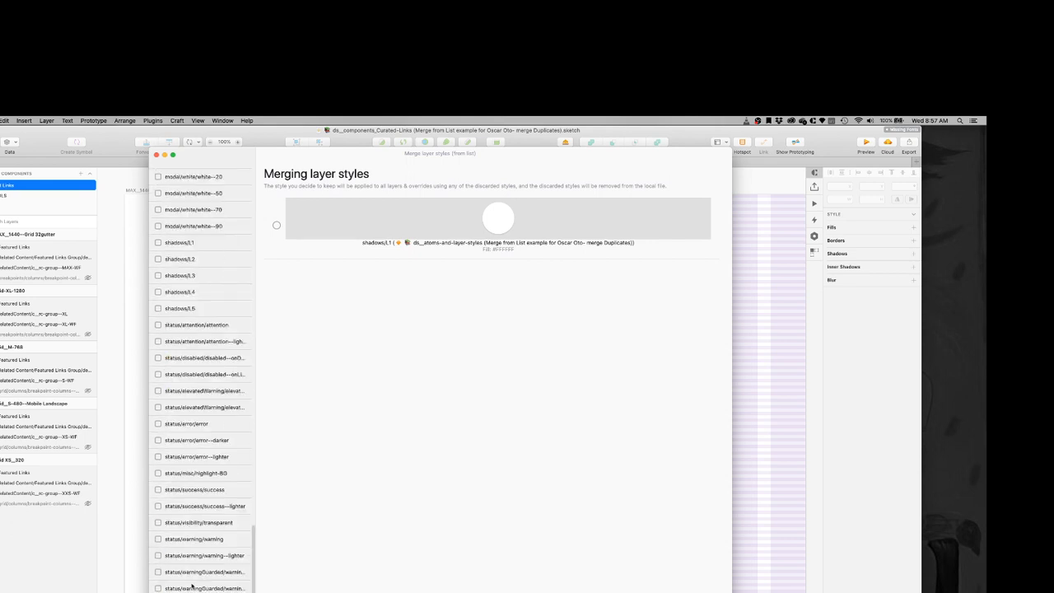
{"action": "scroll", "coordinate": [192, 586], "scroll_direction": "up", "scroll_amount": 2}
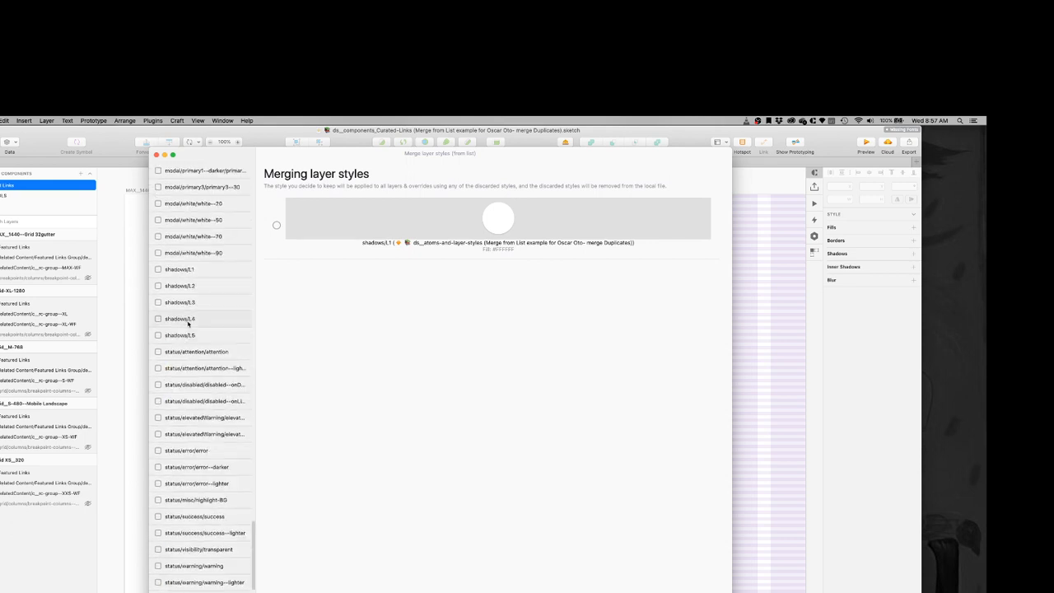
{"action": "left_click", "coordinate": [158, 270]}
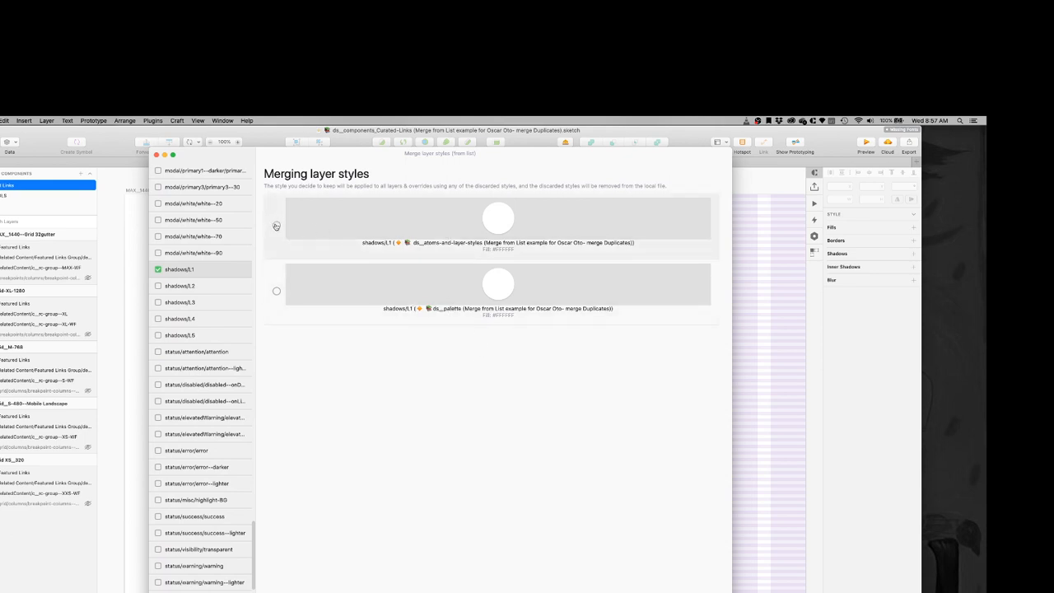
{"action": "left_click", "coordinate": [276, 225]}
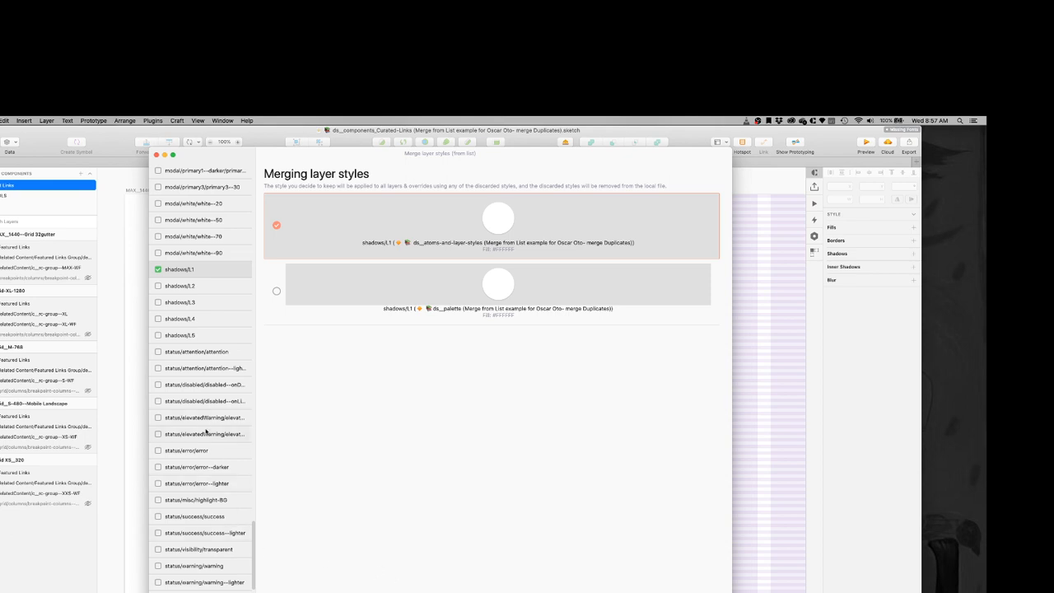
Step: Add shadows/L2 from ds__palette and ds__atoms-and-layer-styles to the merge, with shadows/L1 of ds__atoms-and-layer-styles as the style to keep
{"action": "scroll", "coordinate": [207, 433], "scroll_direction": "up", "scroll_amount": 5}
{"action": "scroll", "coordinate": [209, 455], "scroll_direction": "up", "scroll_amount": 6}
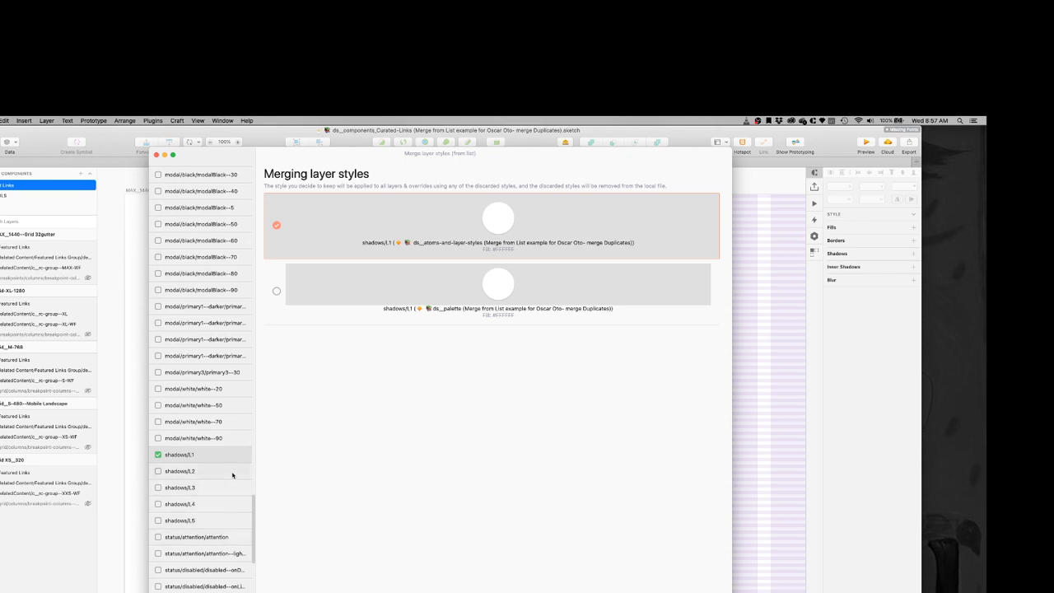
{"action": "left_click", "coordinate": [232, 475]}
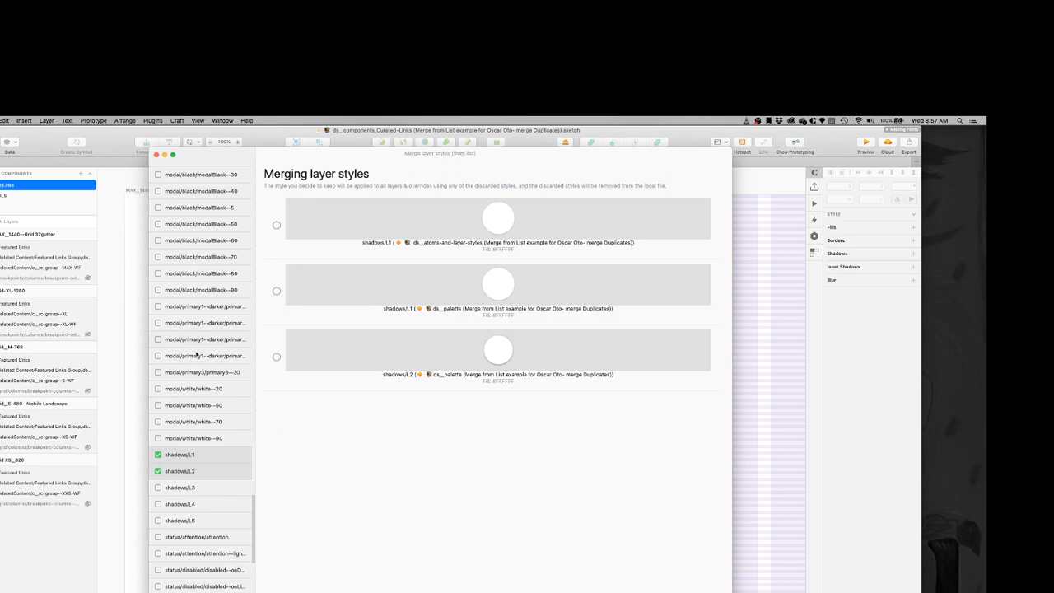
{"action": "scroll", "coordinate": [196, 355], "scroll_direction": "up", "scroll_amount": 15}
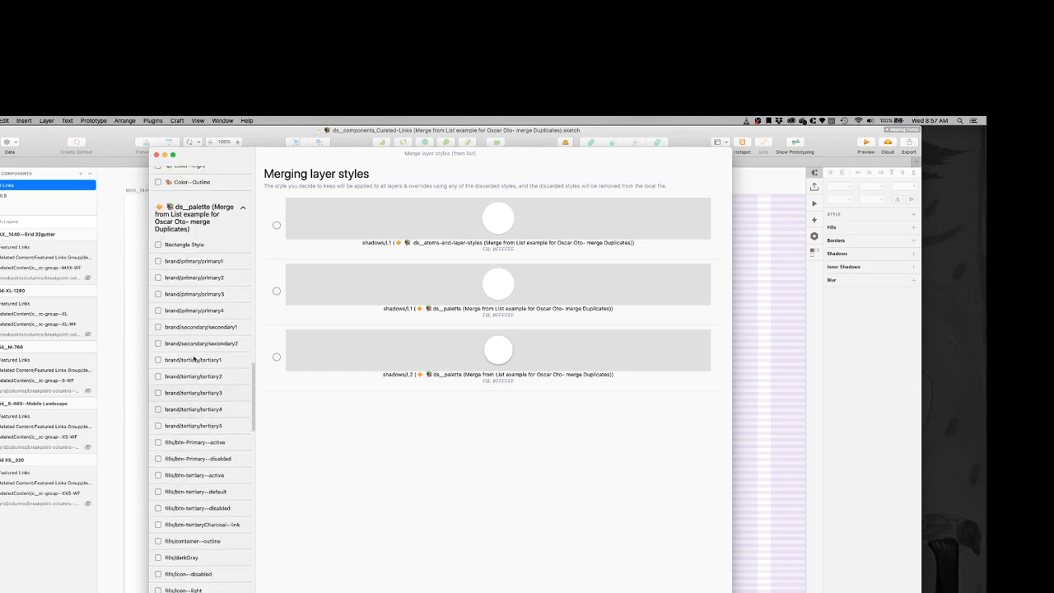
{"action": "scroll", "coordinate": [195, 489], "scroll_direction": "up", "scroll_amount": 10}
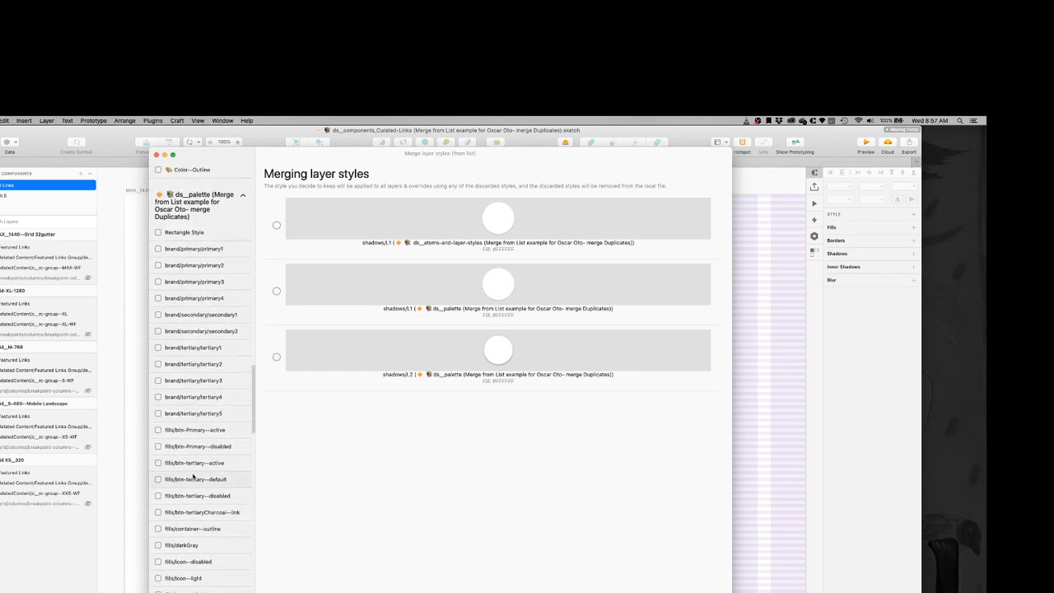
{"action": "scroll", "coordinate": [199, 492], "scroll_direction": "up", "scroll_amount": 10}
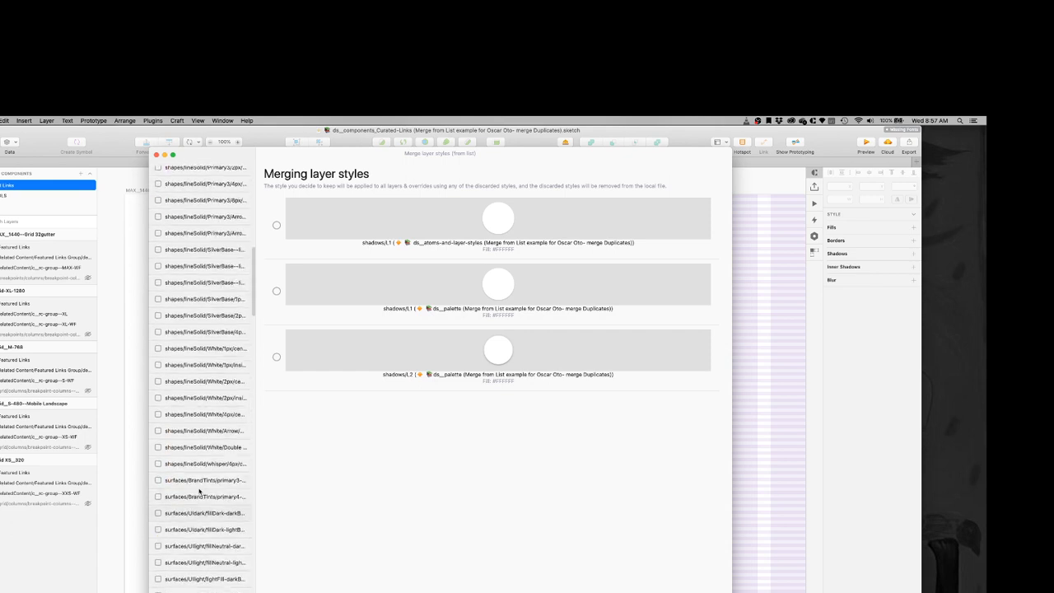
{"action": "left_click", "coordinate": [158, 327]}
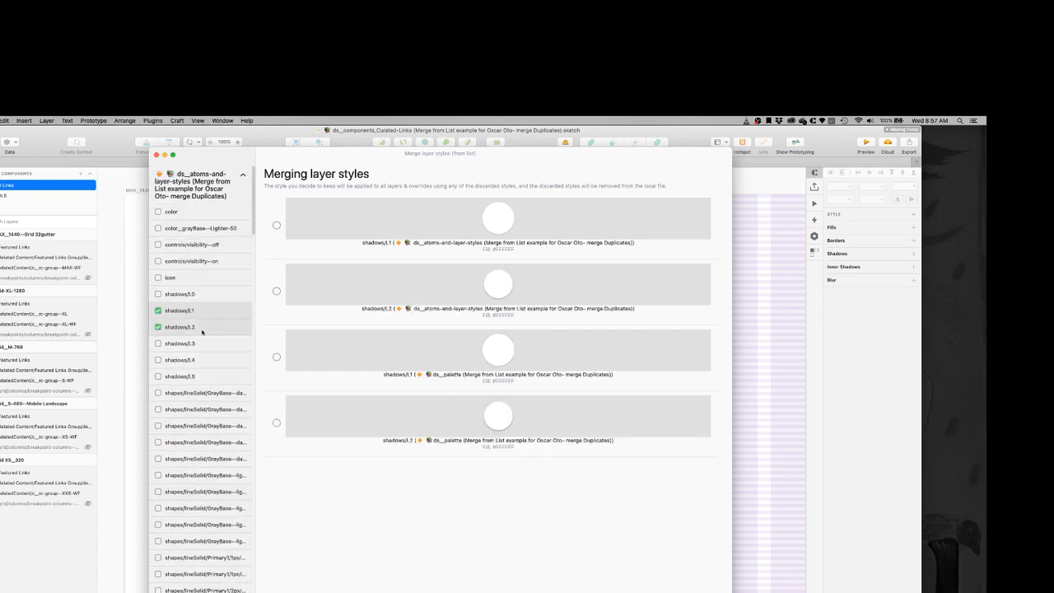
{"action": "left_click", "coordinate": [276, 225]}
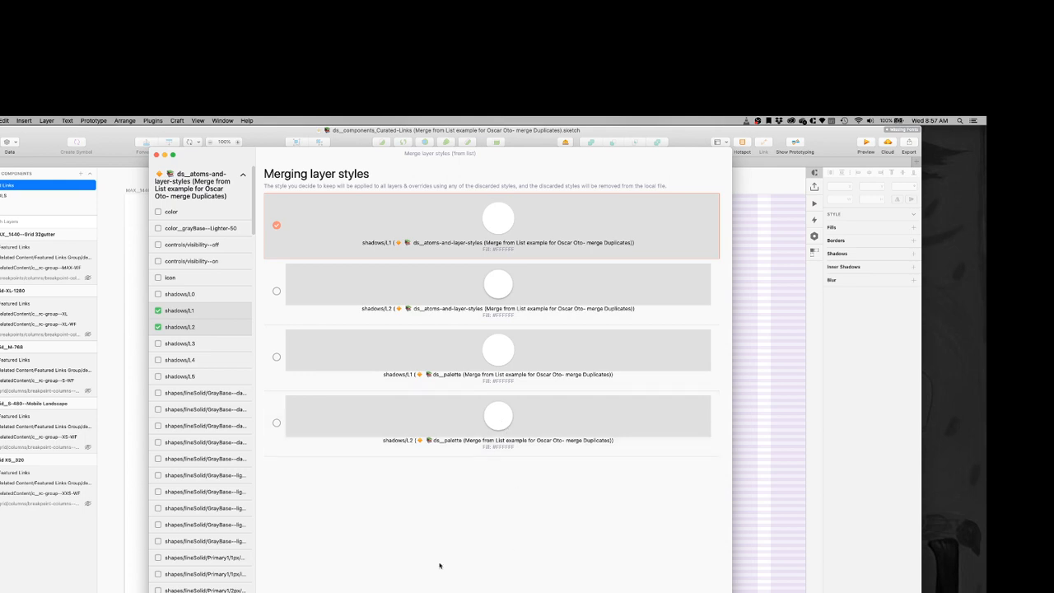
Step: Remove both shadows/L2 styles from the merge, keep shadows/L1 of ds__atoms-and-layer-styles and close the merge window
{"action": "left_click", "coordinate": [158, 326]}
{"action": "scroll", "coordinate": [159, 327], "scroll_direction": "down", "scroll_amount": 15}
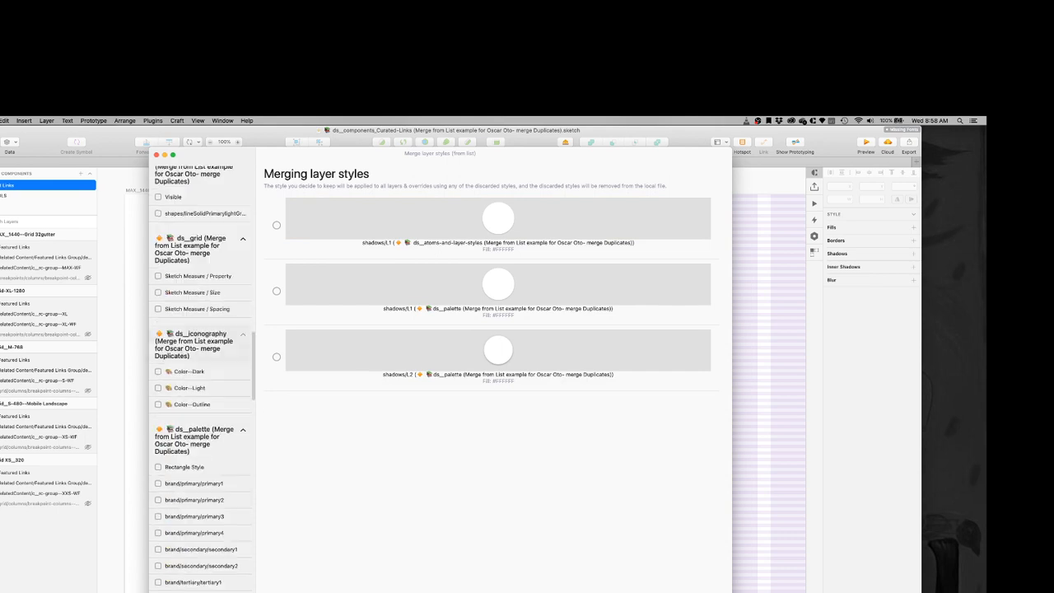
{"action": "scroll", "coordinate": [202, 370], "scroll_direction": "down", "scroll_amount": 10}
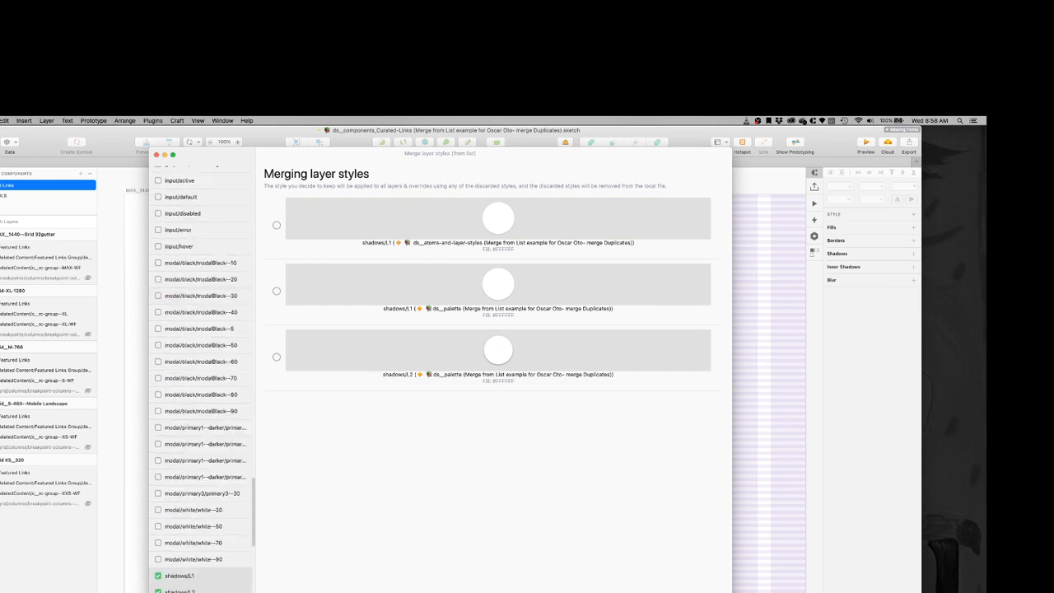
{"action": "left_click", "coordinate": [158, 591]}
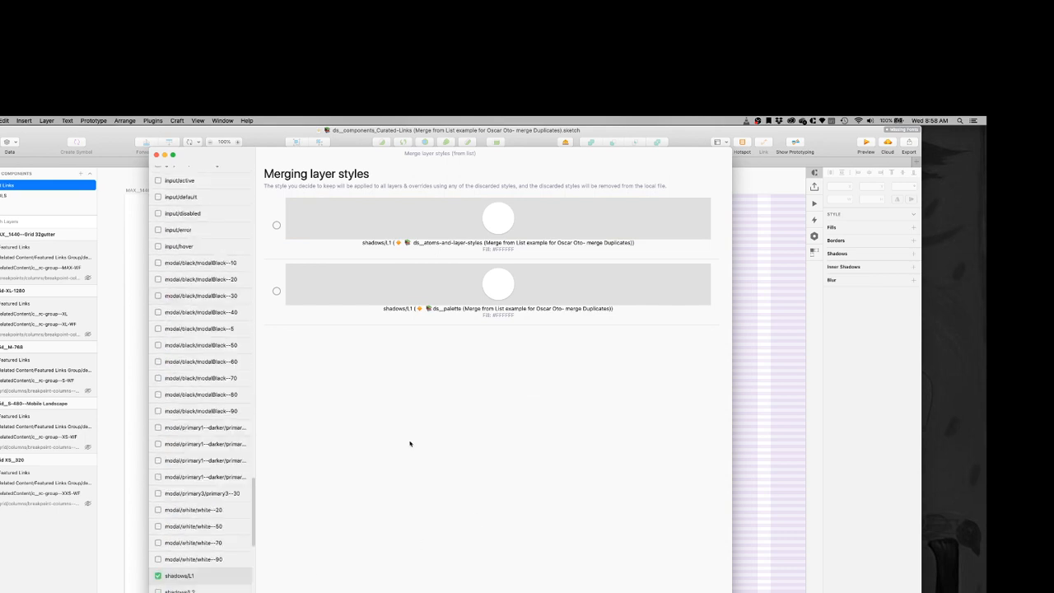
{"action": "left_click", "coordinate": [278, 226]}
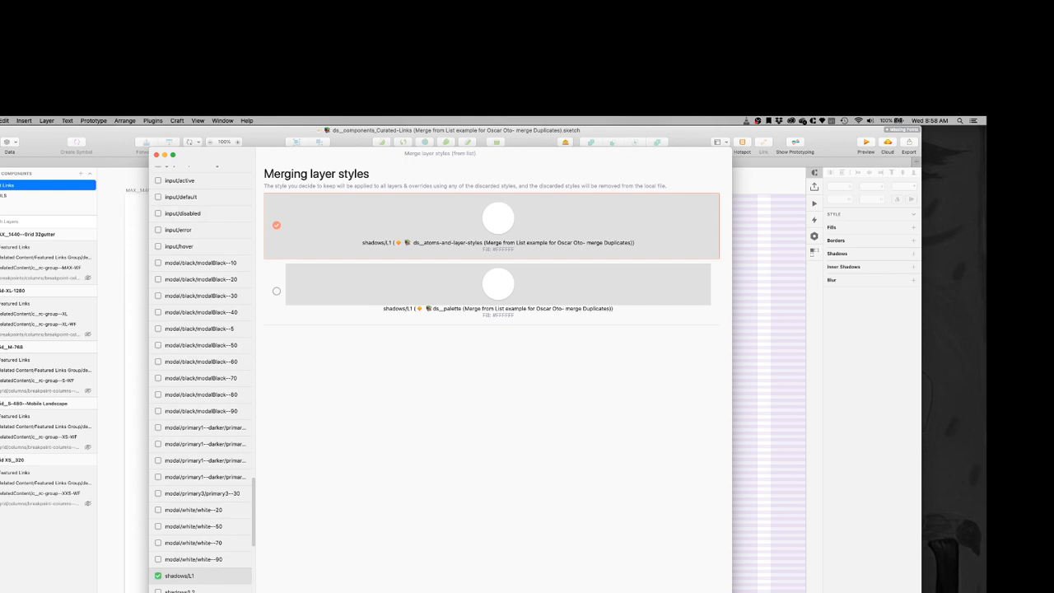
{"action": "left_click", "coordinate": [437, 589]}
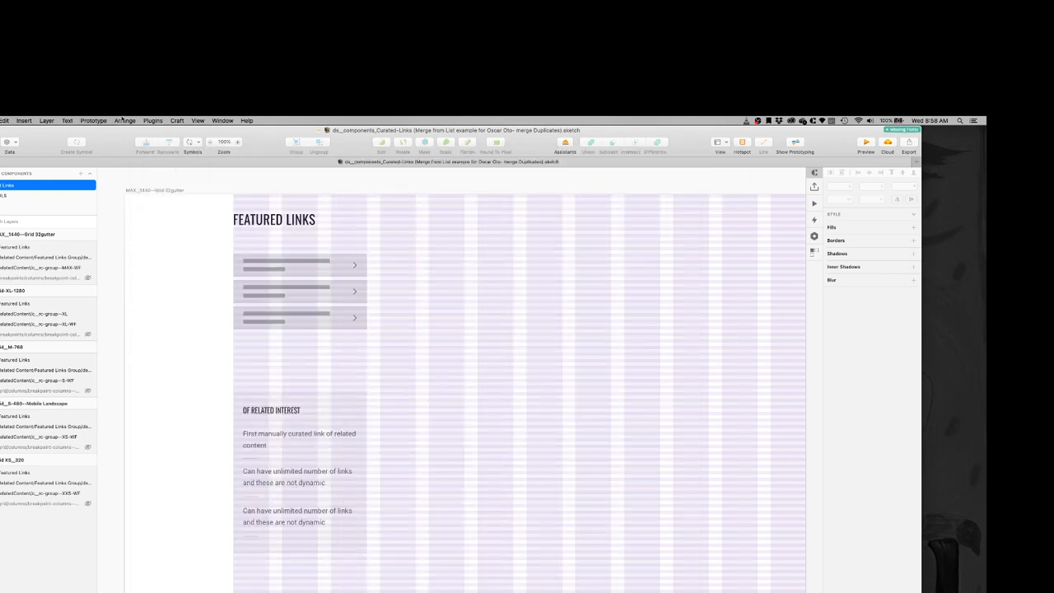
Step: Run the duplicate merge for layer styles with the same name on the document
{"action": "left_click", "coordinate": [152, 120]}
{"action": "mouse_move", "coordinate": [171, 169]}
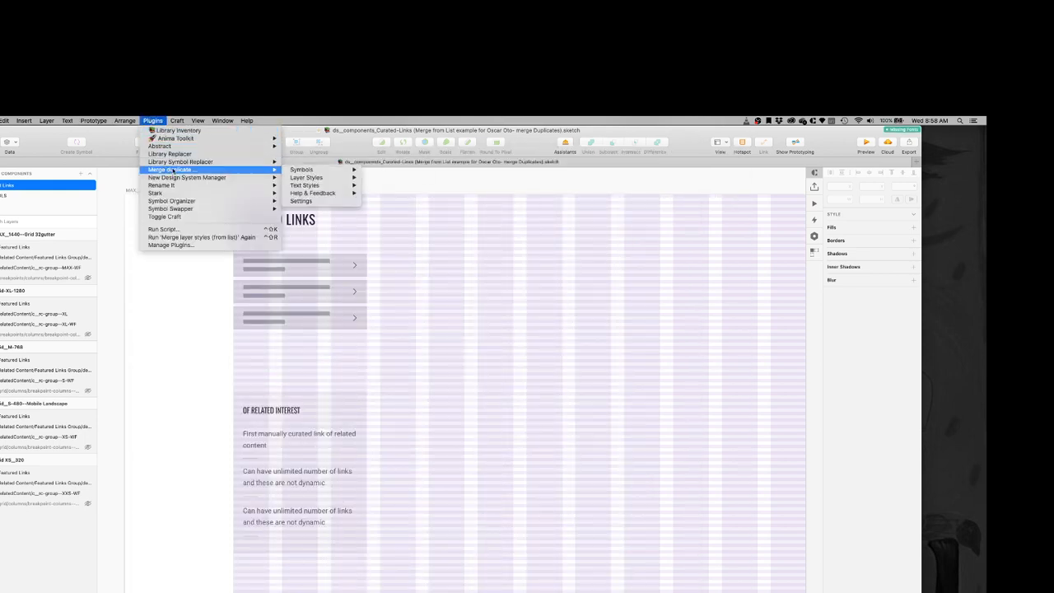
{"action": "mouse_move", "coordinate": [308, 177]}
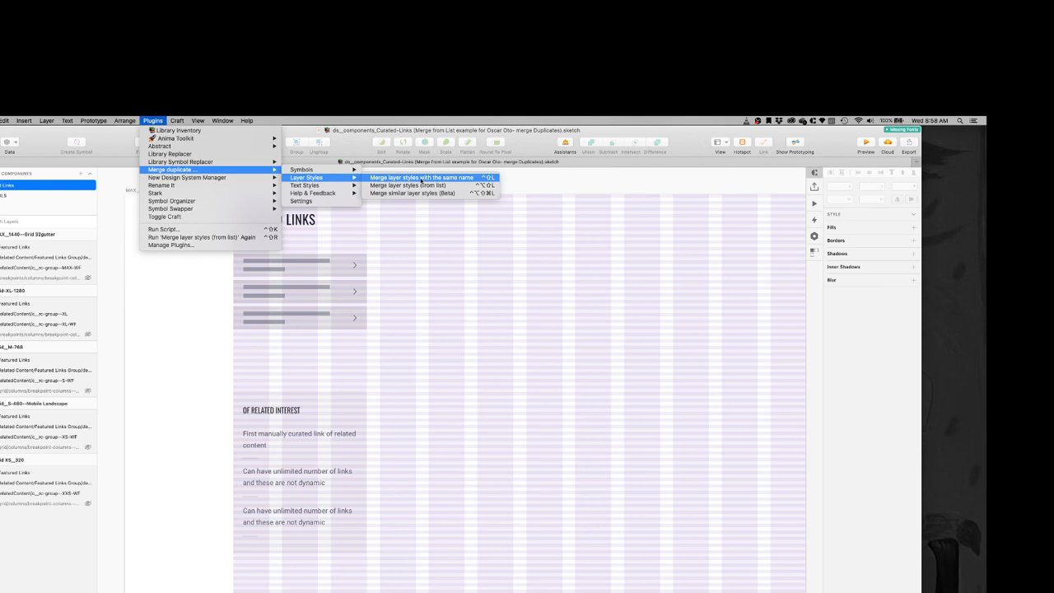
{"action": "left_click", "coordinate": [422, 178]}
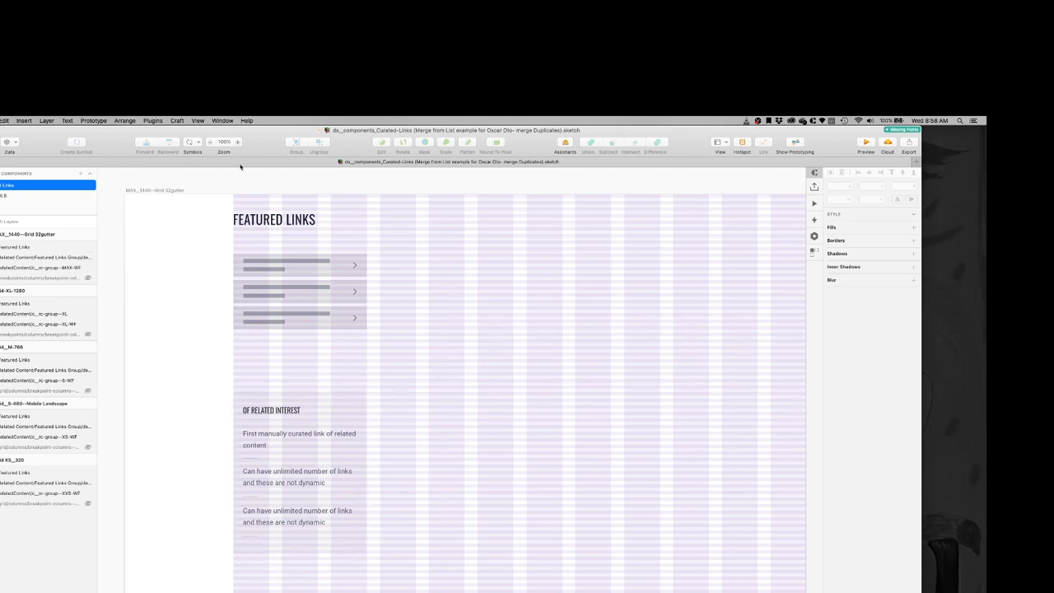
{"action": "mouse_move", "coordinate": [263, 136]}
{"action": "left_mouse_down"}
{"action": "mouse_move", "coordinate": [308, 390]}
{"action": "mouse_move", "coordinate": [315, 592]}
{"action": "mouse_move", "coordinate": [284, 177]}
{"action": "mouse_move", "coordinate": [260, 134]}
{"action": "left_mouse_up"}
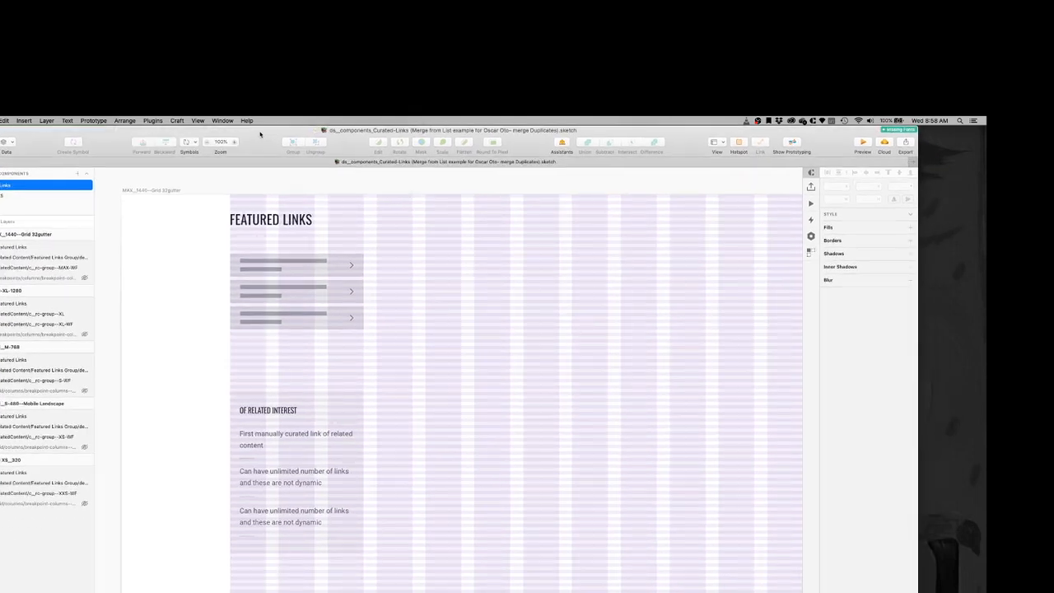
Step: Start merging symbols with the same names and keep the ds__grid version of breakpoints/columns/breakpoint-columns--MAX-1440
{"action": "left_click", "coordinate": [153, 120]}
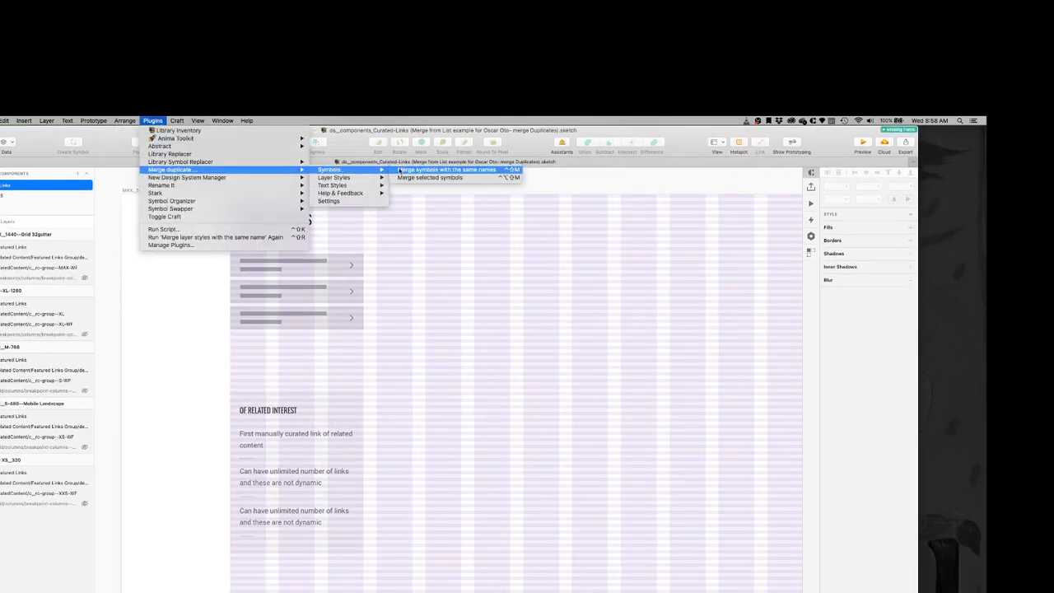
{"action": "left_click", "coordinate": [425, 170]}
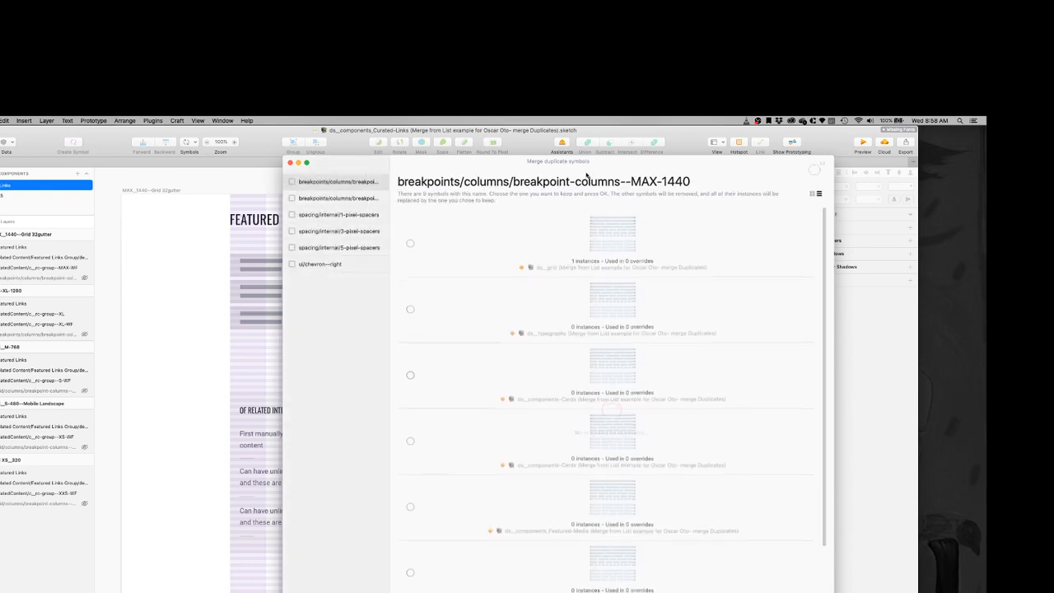
{"action": "left_click_drag", "start_coordinate": [359, 172], "coordinate": [99, 162]}
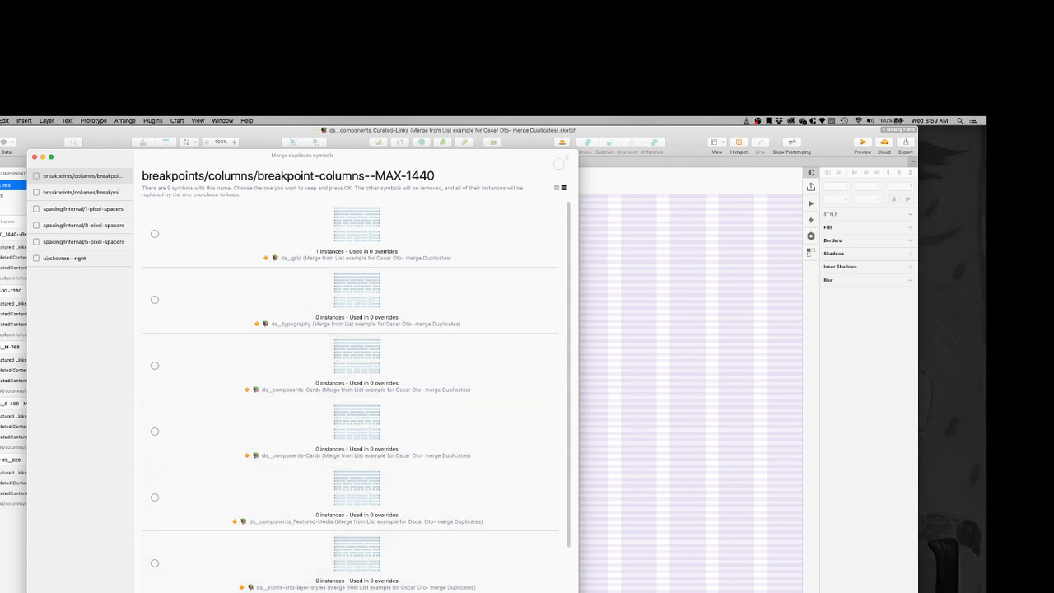
{"action": "left_click", "coordinate": [155, 234]}
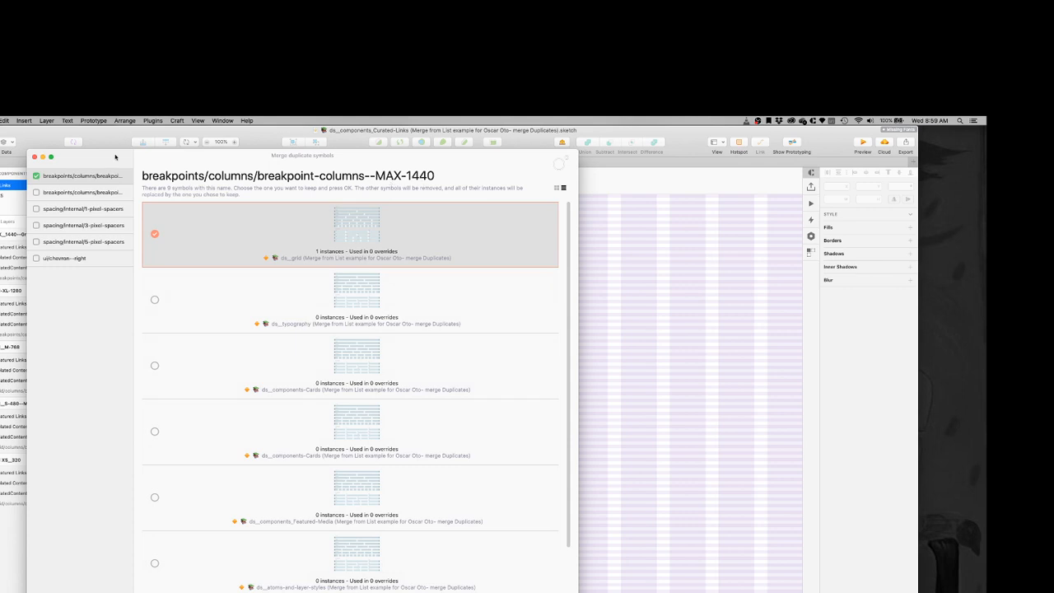
Step: Keep the ds__grid version of breakpoints/columns/breakpoint-columns--XL-1280 and apply the symbol merge
{"action": "left_click", "coordinate": [107, 192]}
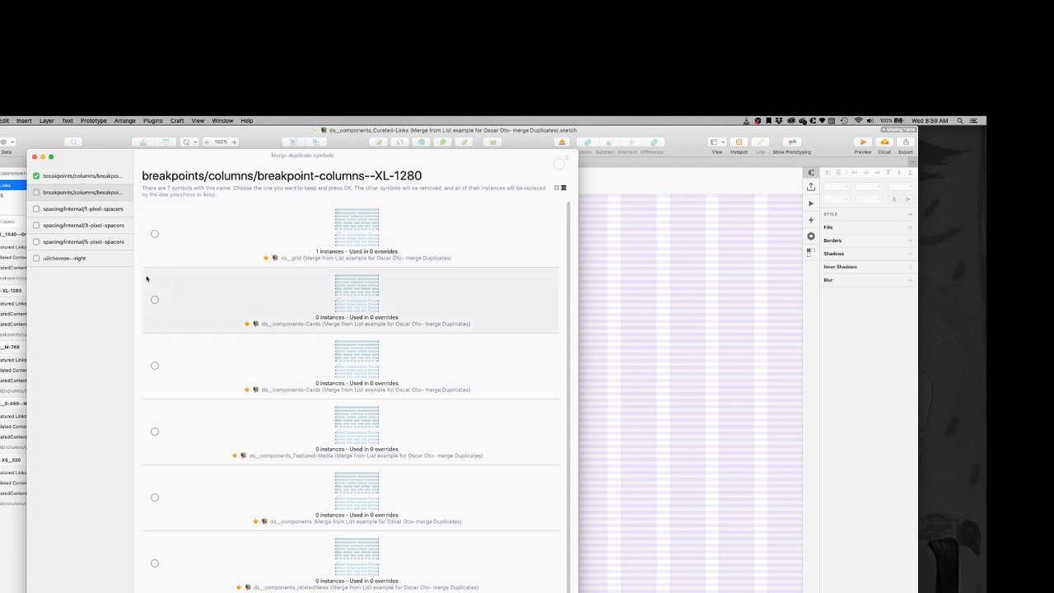
{"action": "left_click", "coordinate": [155, 234]}
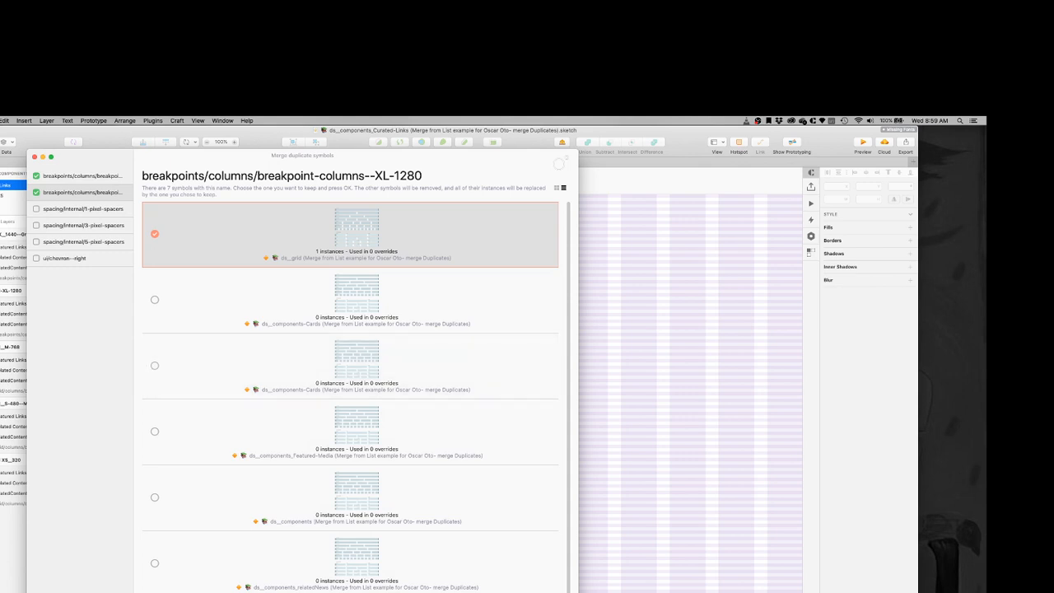
{"action": "key", "text": "Return"}
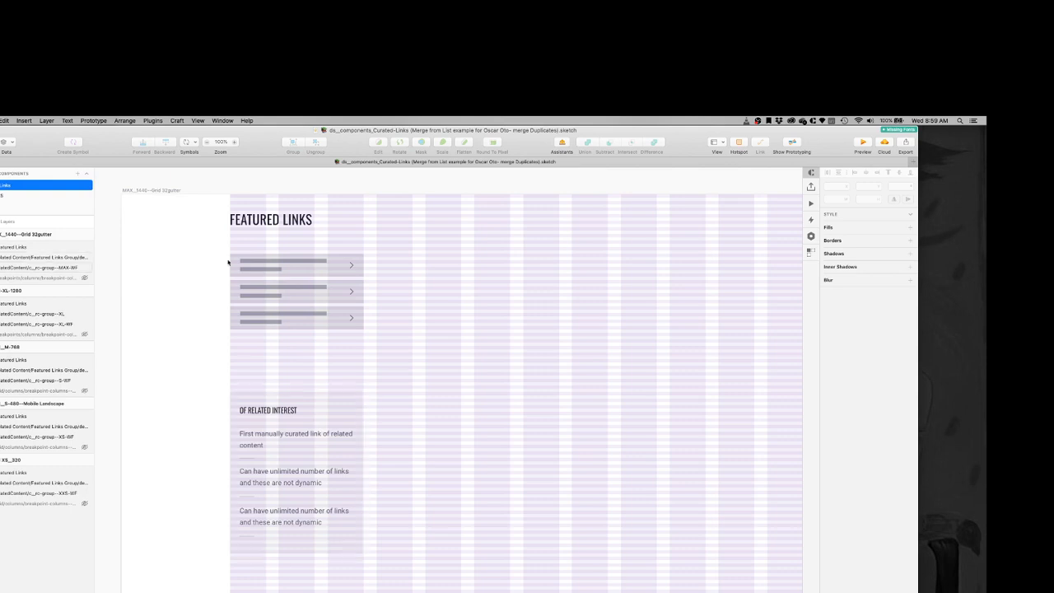
{"action": "left_click", "coordinate": [153, 121]}
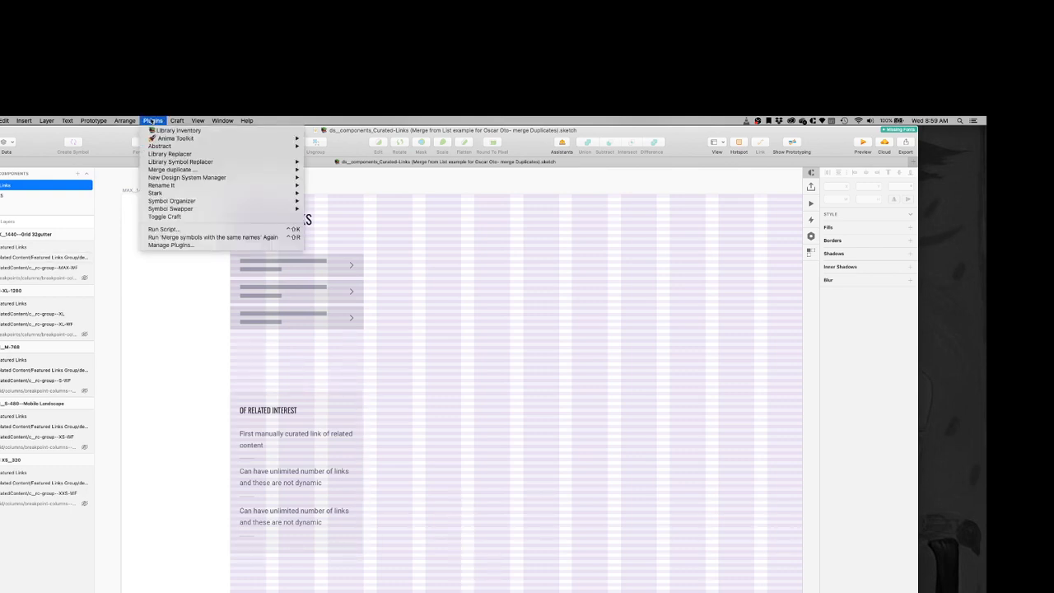
{"action": "left_click", "coordinate": [159, 316]}
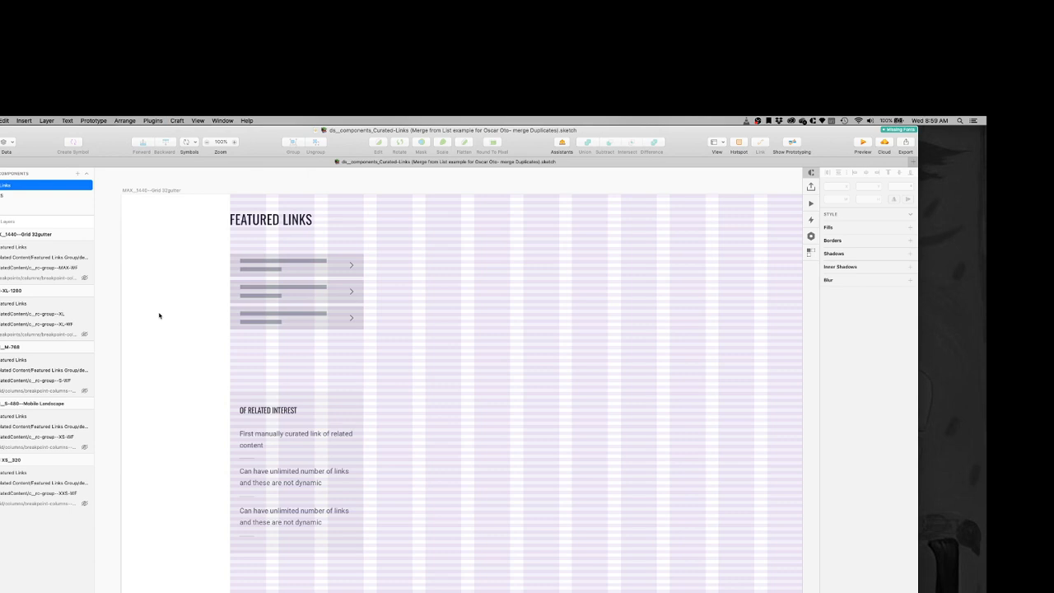